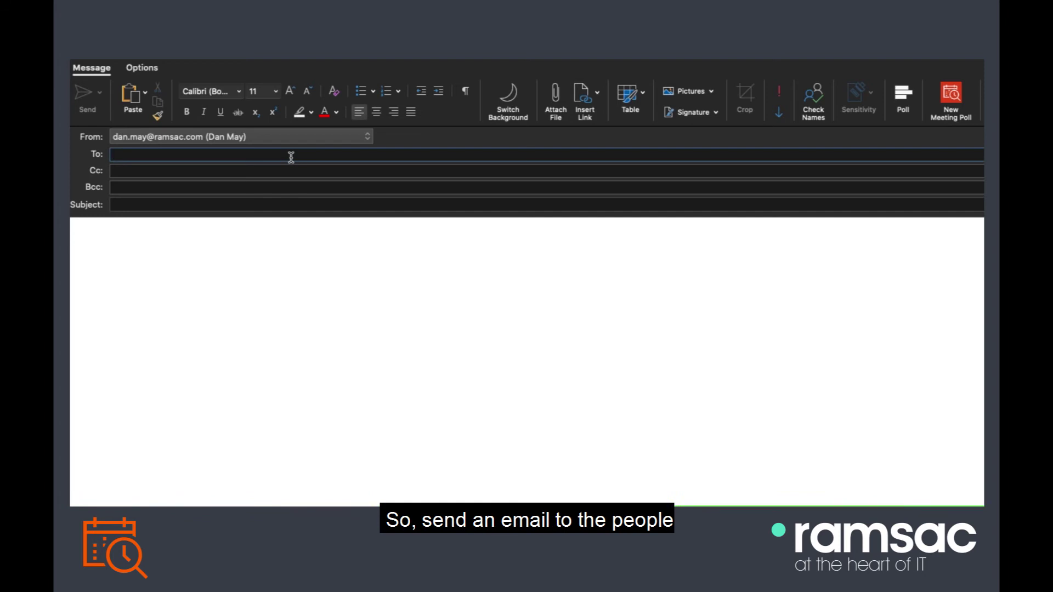
- Address the email to the two colleagues to be invited, choosing each from the suggested contacts
{"action": "type", "text": "louise"}
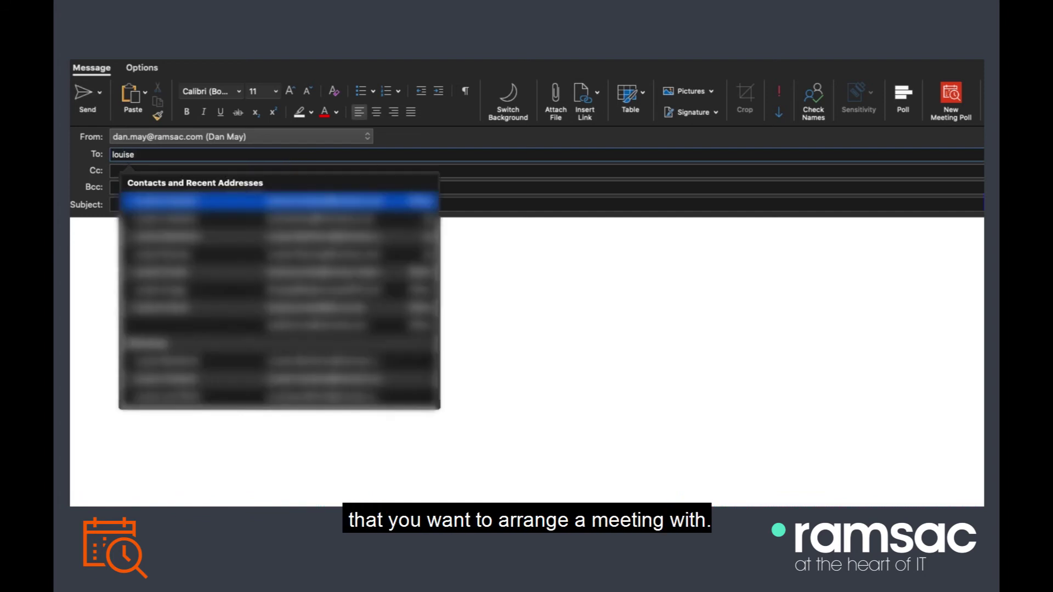
{"action": "key", "text": "Return"}
{"action": "type", "text": "adam b"}
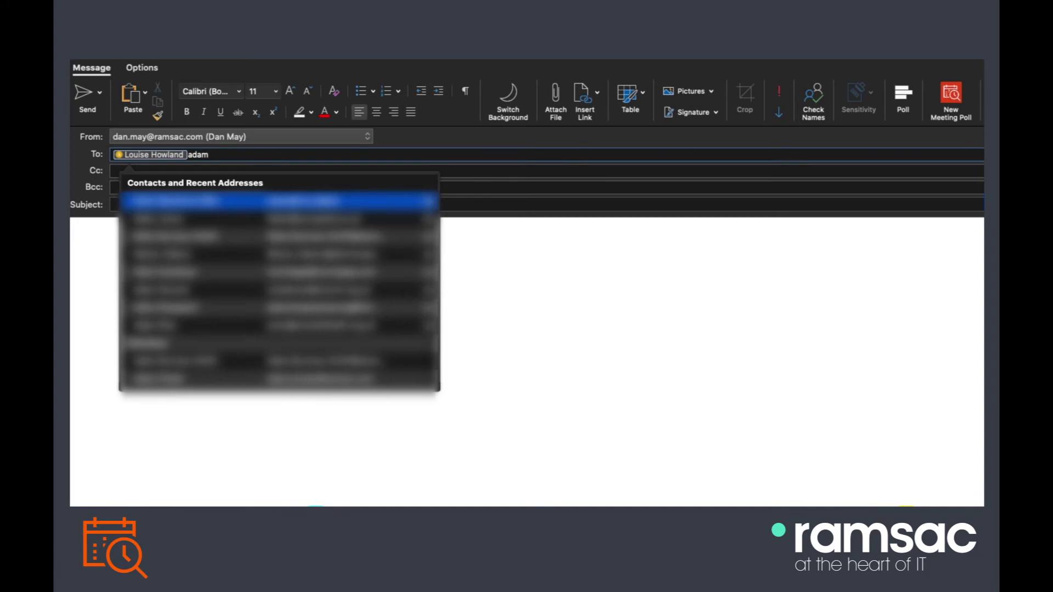
{"action": "key", "text": "Return"}
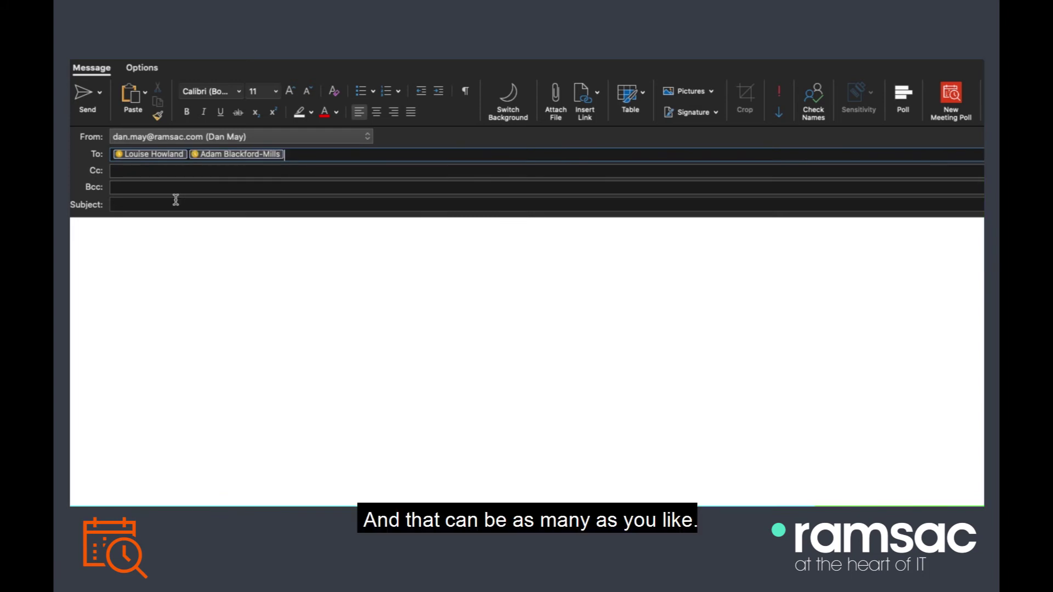
- Enter "Meeting to discuss FindTime" as the email's subject
{"action": "left_click", "coordinate": [142, 205]}
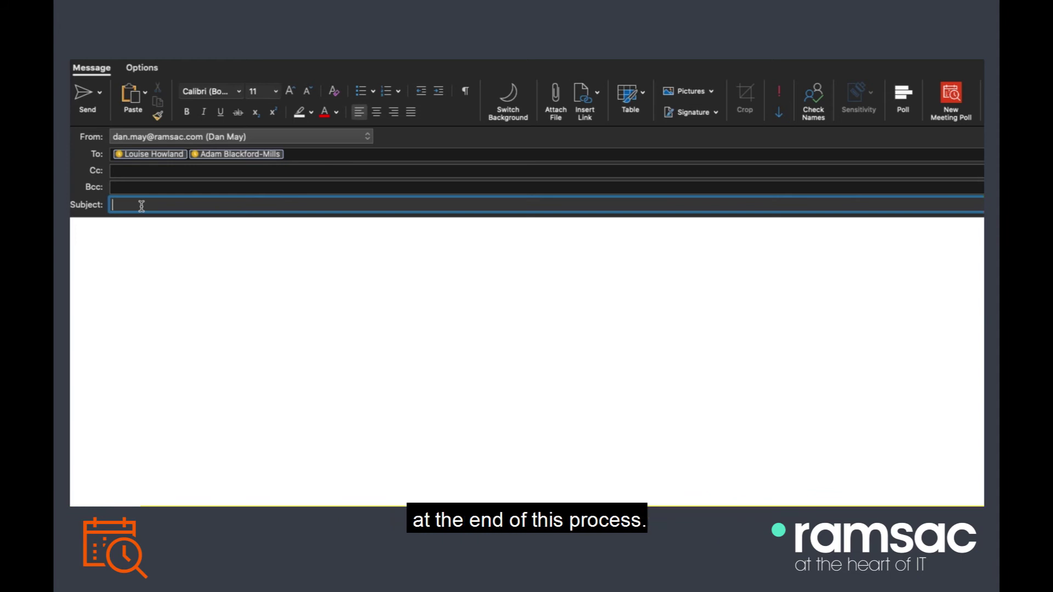
{"action": "type", "text": "Me"}
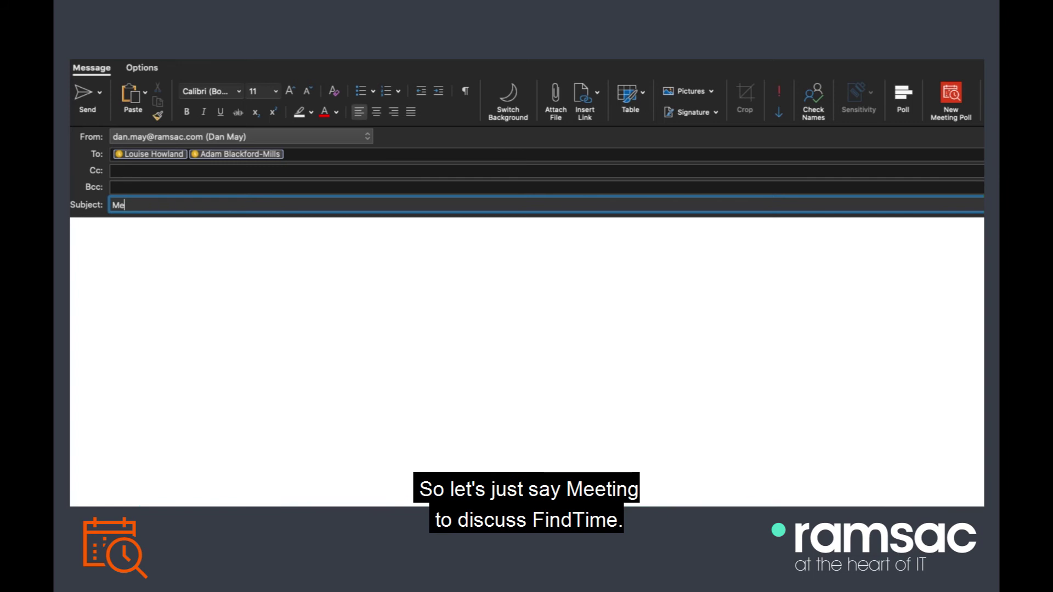
{"action": "type", "text": "eting to discuss FindTime"}
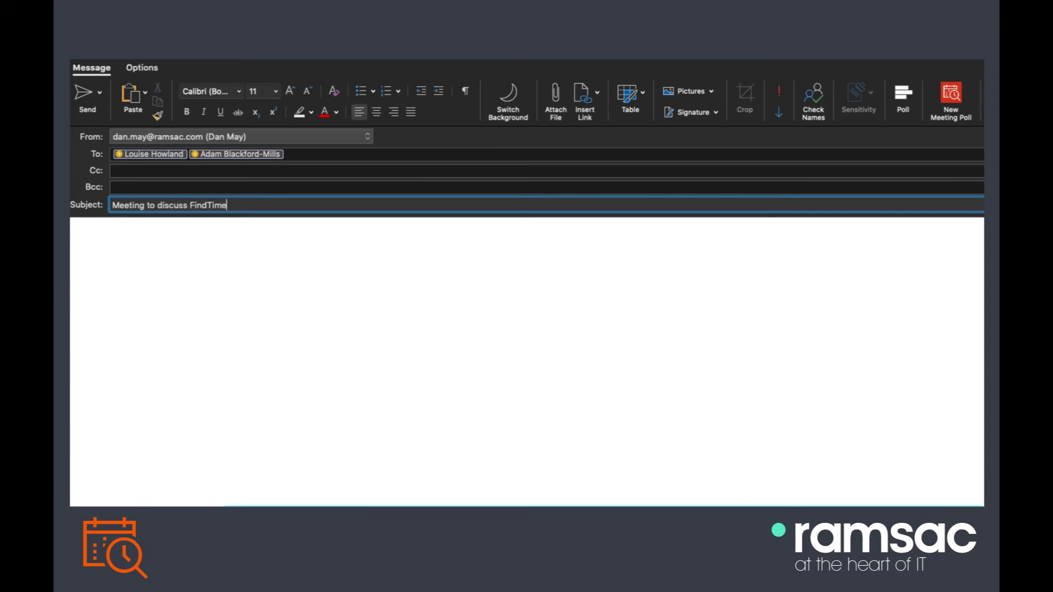
- Write the message body as "Dear team" followed by a new paragraph reading "I would like to meet up"
{"action": "key", "text": "Tab"}
{"action": "type", "text": "D"}
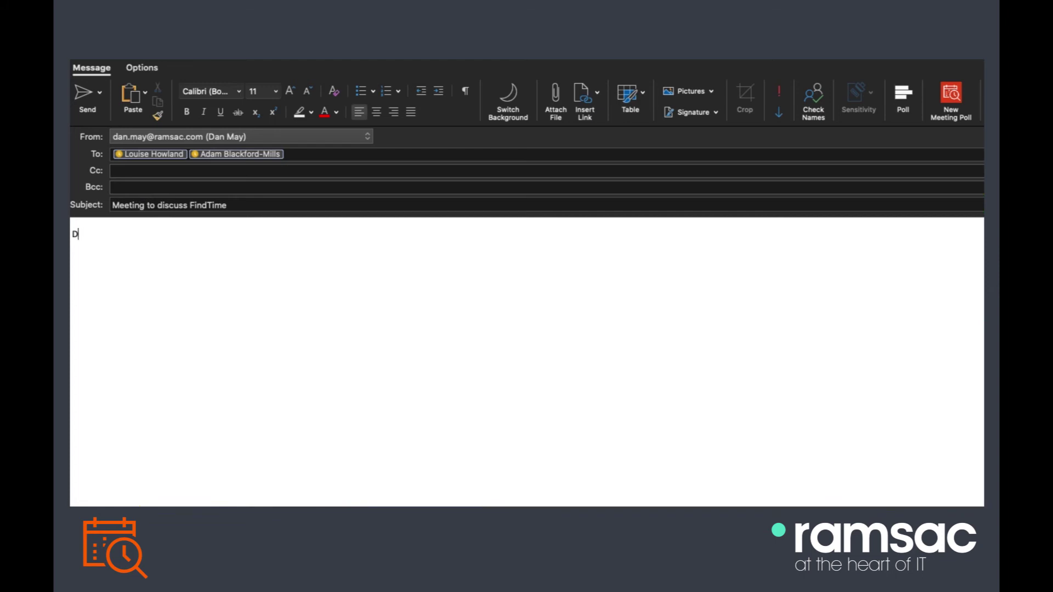
{"action": "type", "text": "ear yeam,"}
{"action": "key", "text": "BackSpace"}
{"action": "key", "text": "BackSpace"}
{"action": "key", "text": "BackSpace"}
{"action": "key", "text": "BackSpace"}
{"action": "key", "text": "BackSpace"}
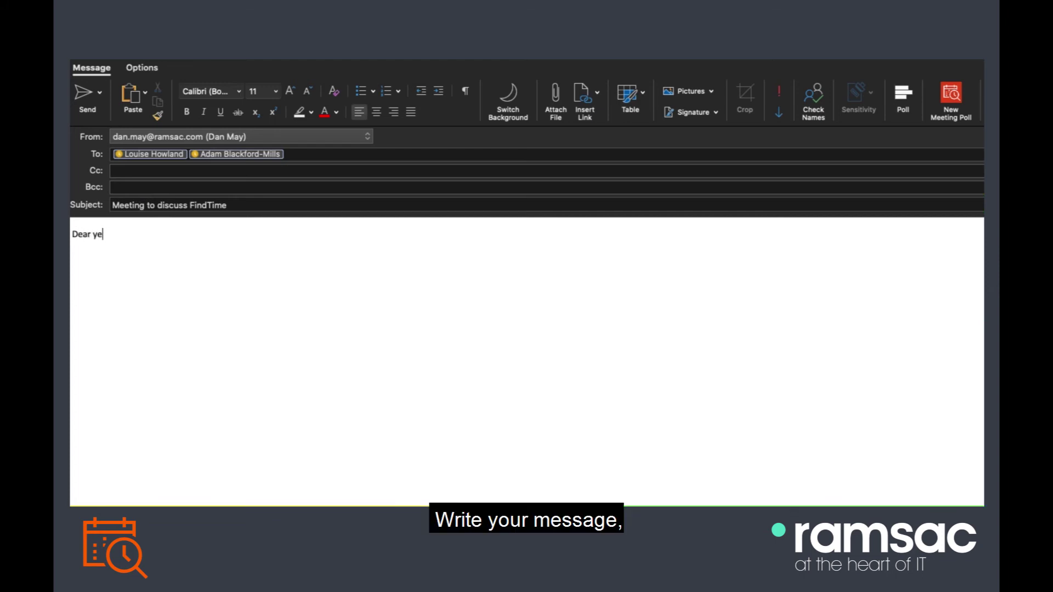
{"action": "type", "text": "team"}
{"action": "key", "text": "Return"}
{"action": "type", "text": "I would like to meet up"}
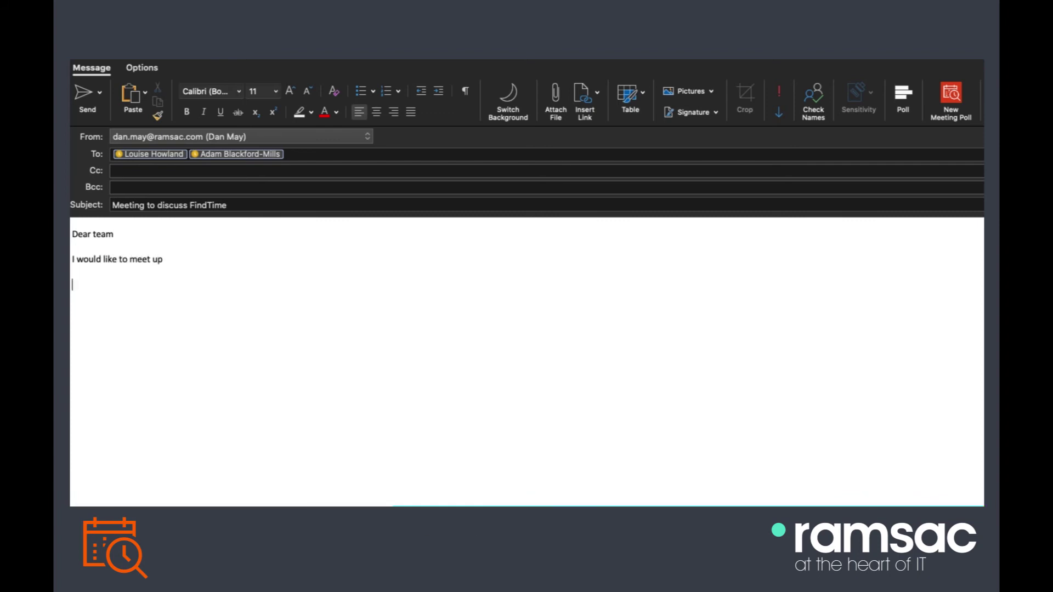
- Start a new meeting poll for this email with a duration of 30 minutes
{"action": "left_click", "coordinate": [952, 98]}
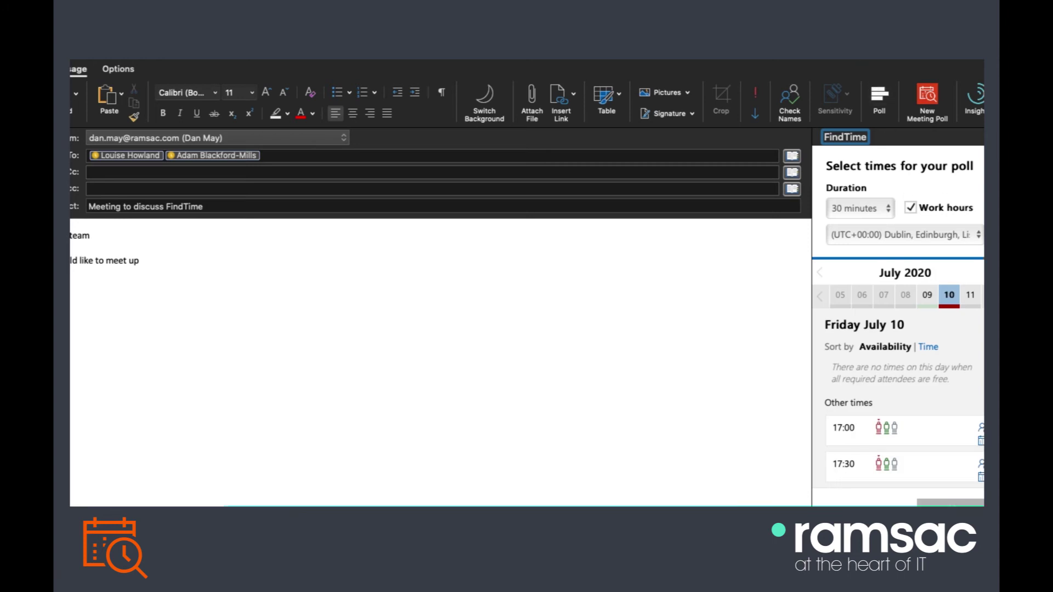
{"action": "left_click", "coordinate": [834, 220]}
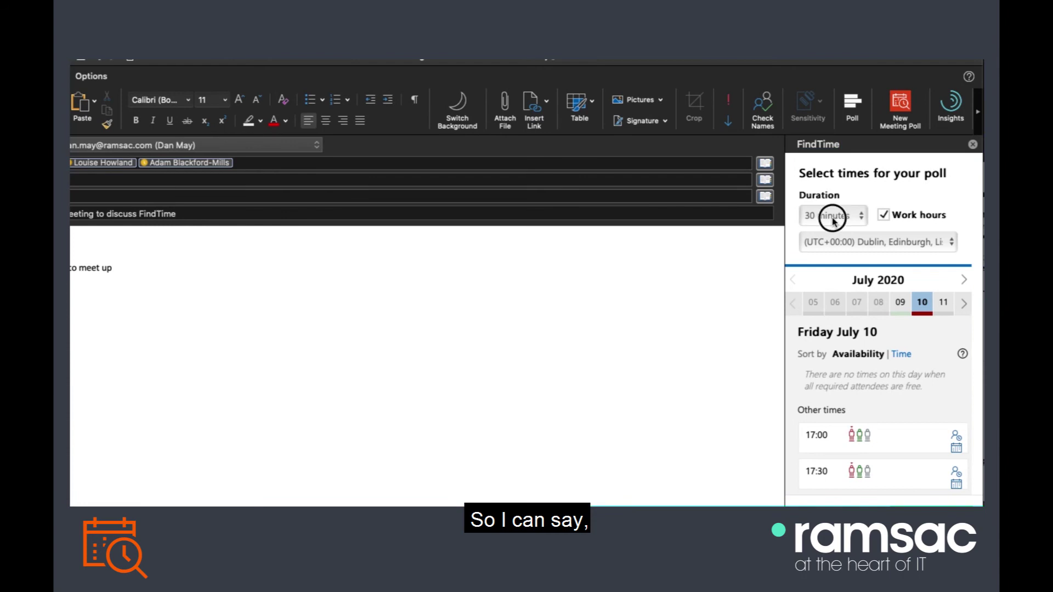
{"action": "left_click", "coordinate": [822, 218]}
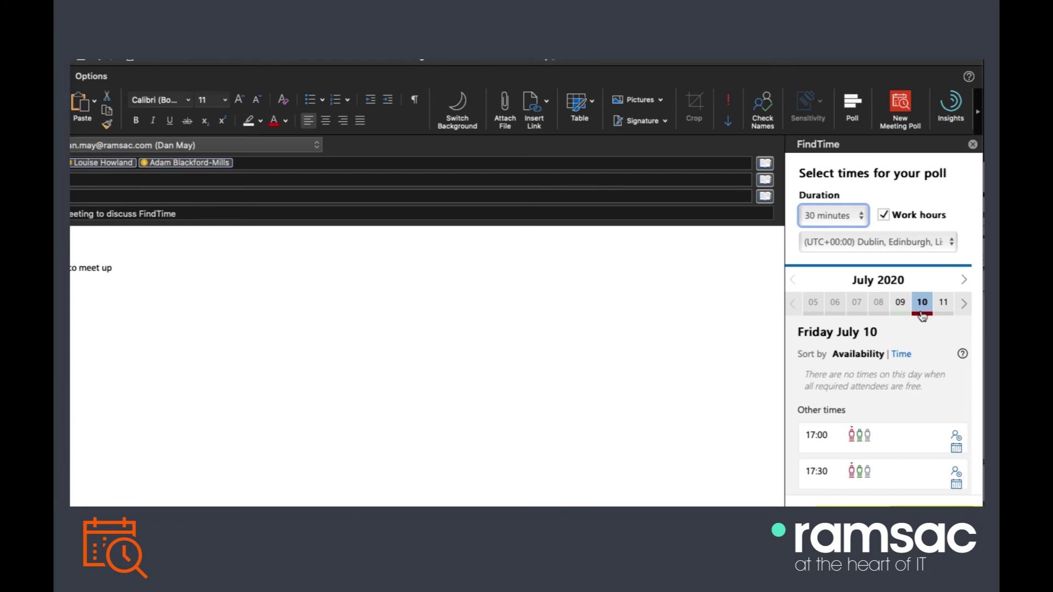
- Go to the following week in the poll calendar and offer 9:30 and 11:30 on Monday July 13
{"action": "left_click", "coordinate": [963, 304]}
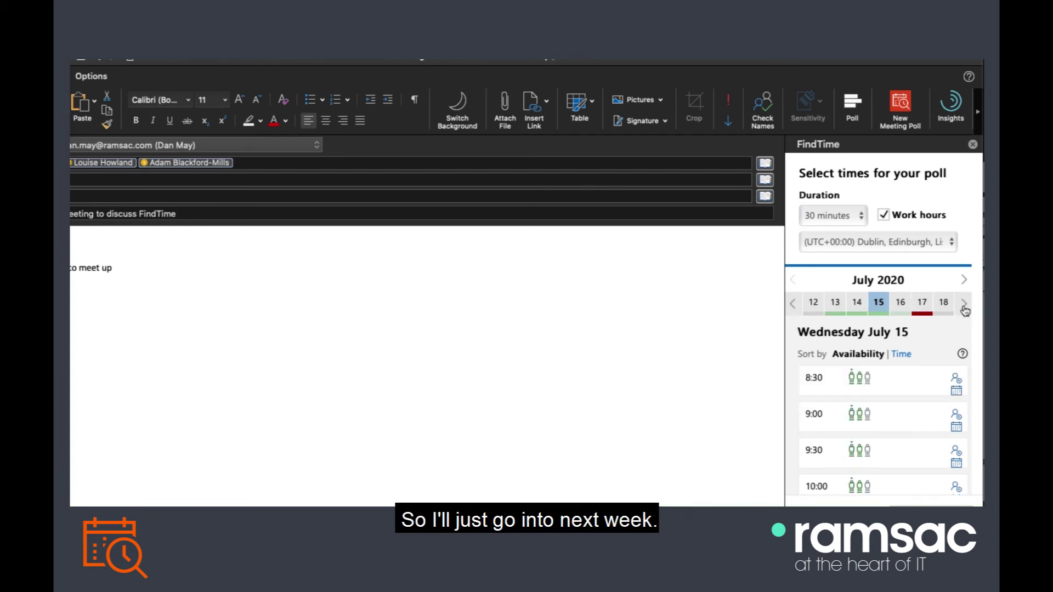
{"action": "left_click", "coordinate": [841, 310]}
{"action": "scroll", "coordinate": [880, 364], "scroll_direction": "down", "scroll_amount": 2}
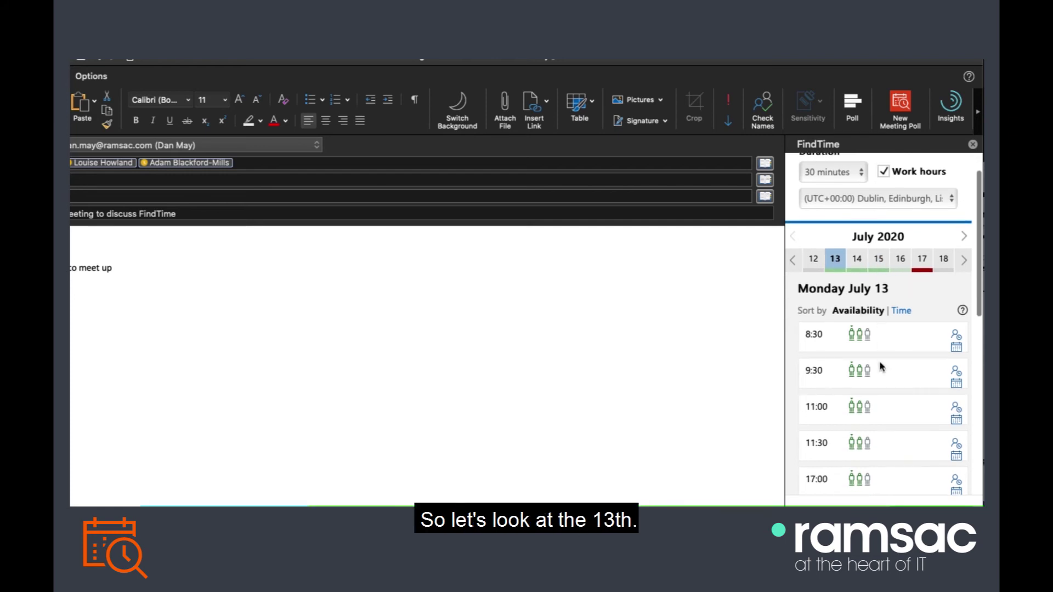
{"action": "scroll", "coordinate": [850, 373], "scroll_direction": "down", "scroll_amount": 2}
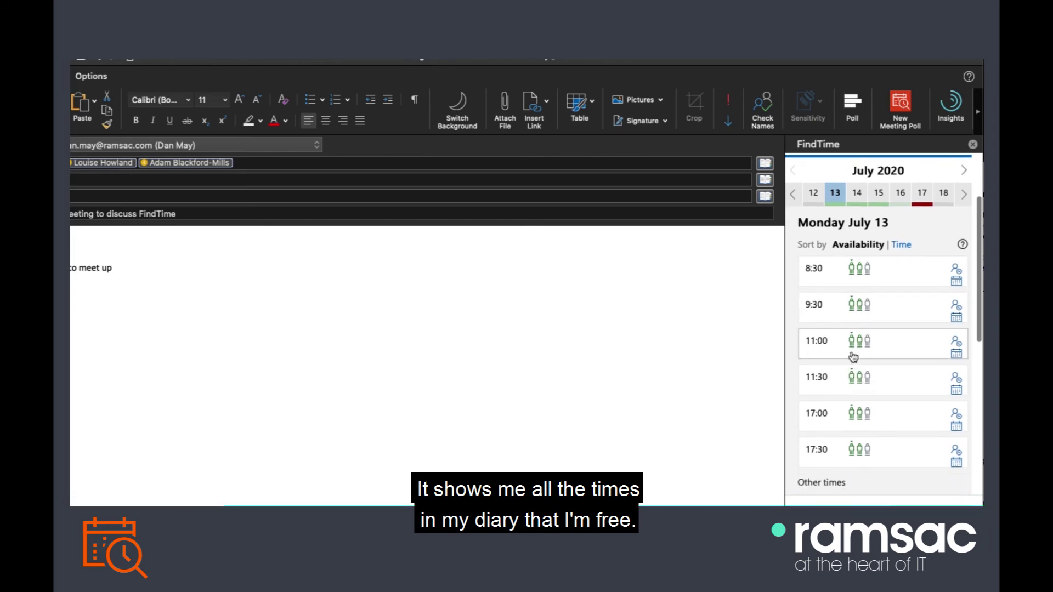
{"action": "mouse_move", "coordinate": [852, 310]}
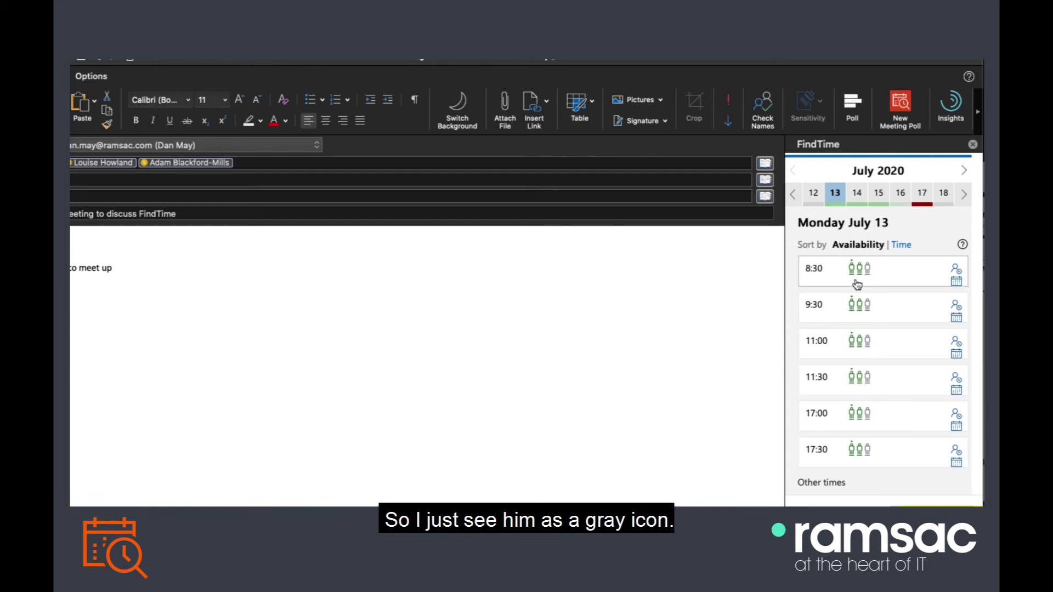
{"action": "left_click", "coordinate": [823, 310]}
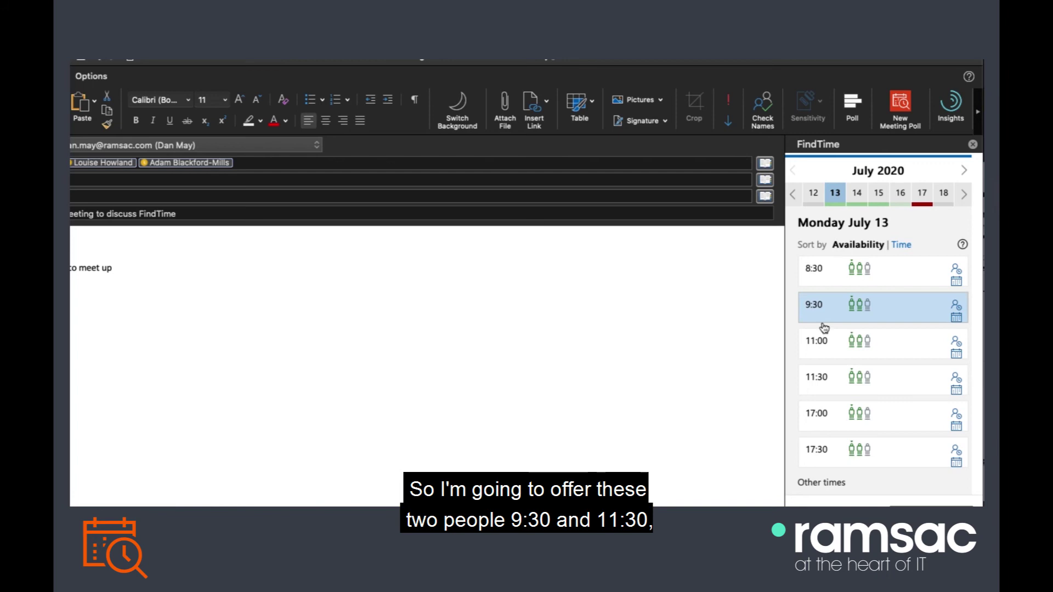
{"action": "left_click", "coordinate": [817, 384]}
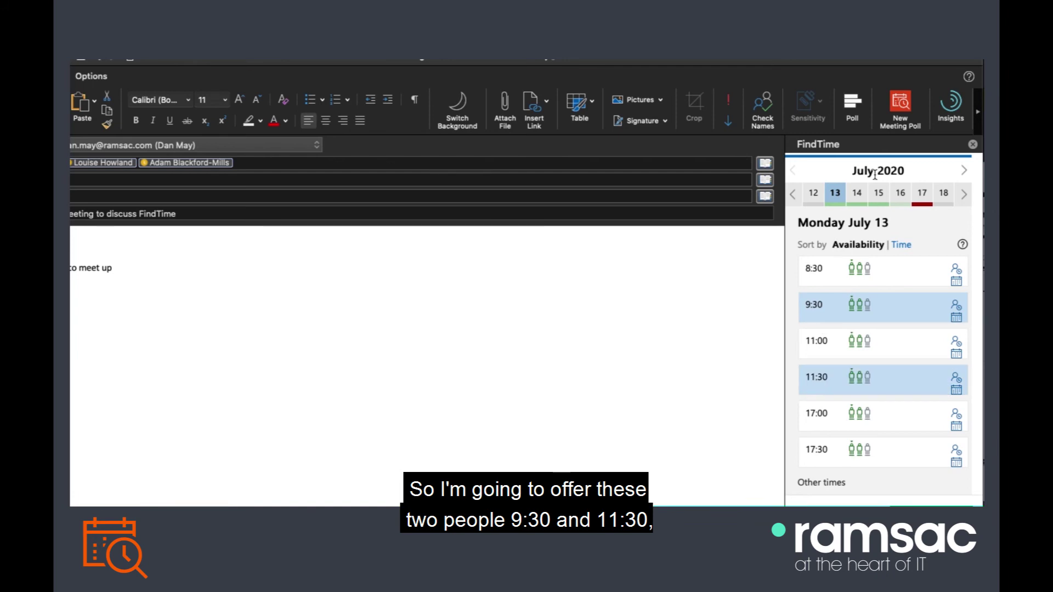
- Offer 11:00 and 17:00 on Tuesday July 14 as poll times
{"action": "left_click", "coordinate": [856, 200]}
{"action": "left_click", "coordinate": [817, 308]}
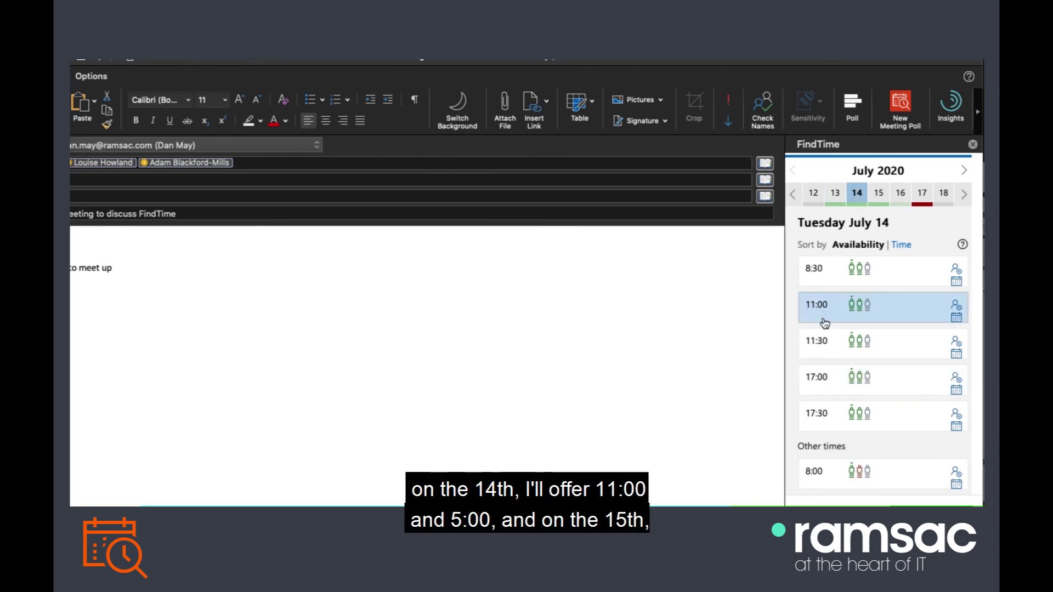
{"action": "left_click", "coordinate": [816, 382]}
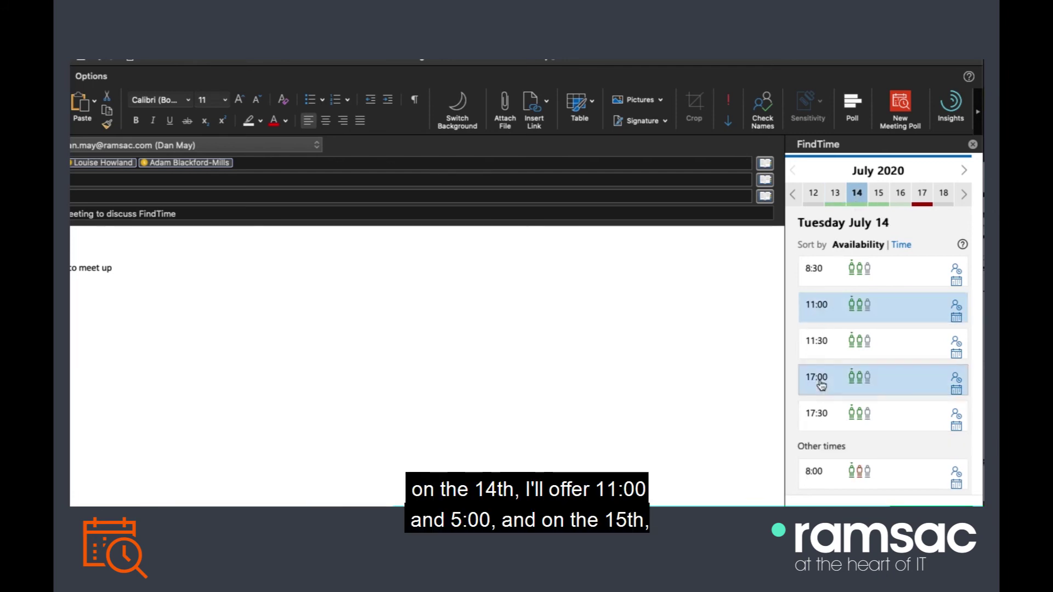
- Offer 9:30, 11:00 and 11:30 on July 15 and proceed to the poll's location and settings
{"action": "left_click", "coordinate": [878, 197]}
{"action": "left_click", "coordinate": [815, 343]}
{"action": "left_click", "coordinate": [815, 452]}
{"action": "scroll", "coordinate": [816, 452], "scroll_direction": "down", "scroll_amount": 2}
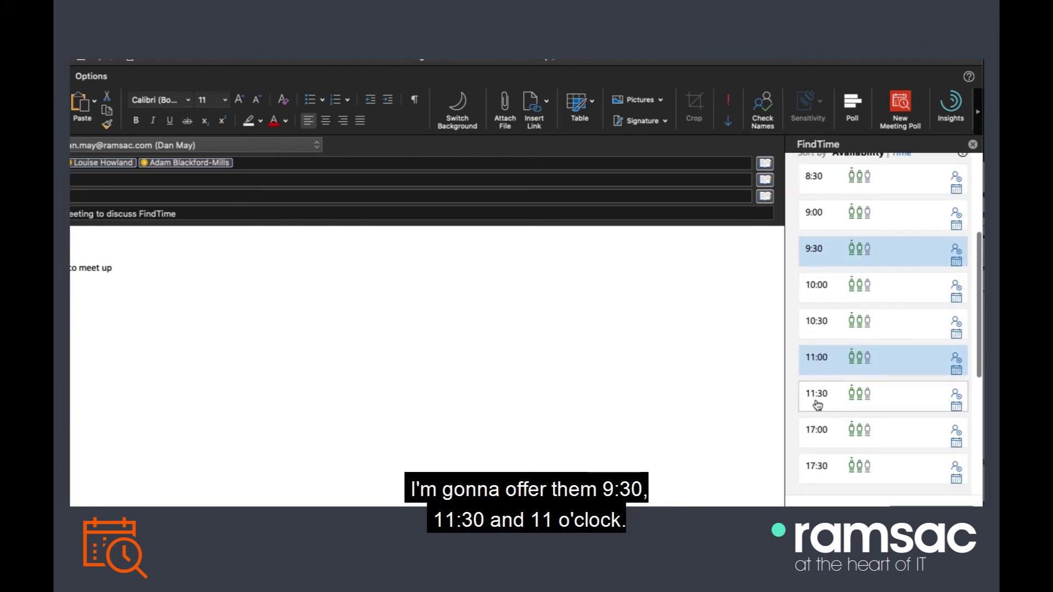
{"action": "left_click", "coordinate": [817, 404]}
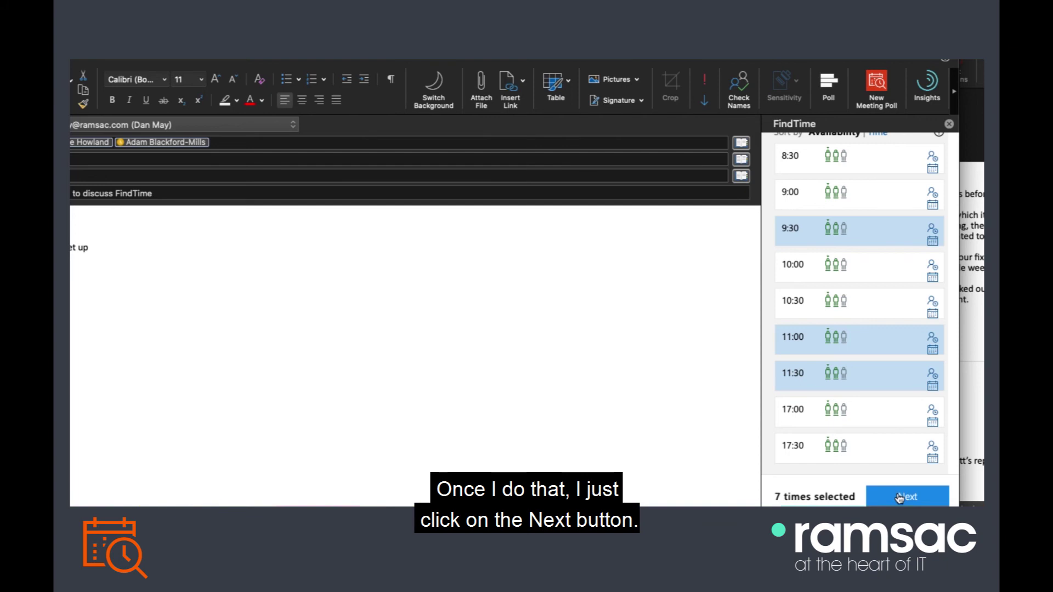
{"action": "left_click", "coordinate": [899, 497]}
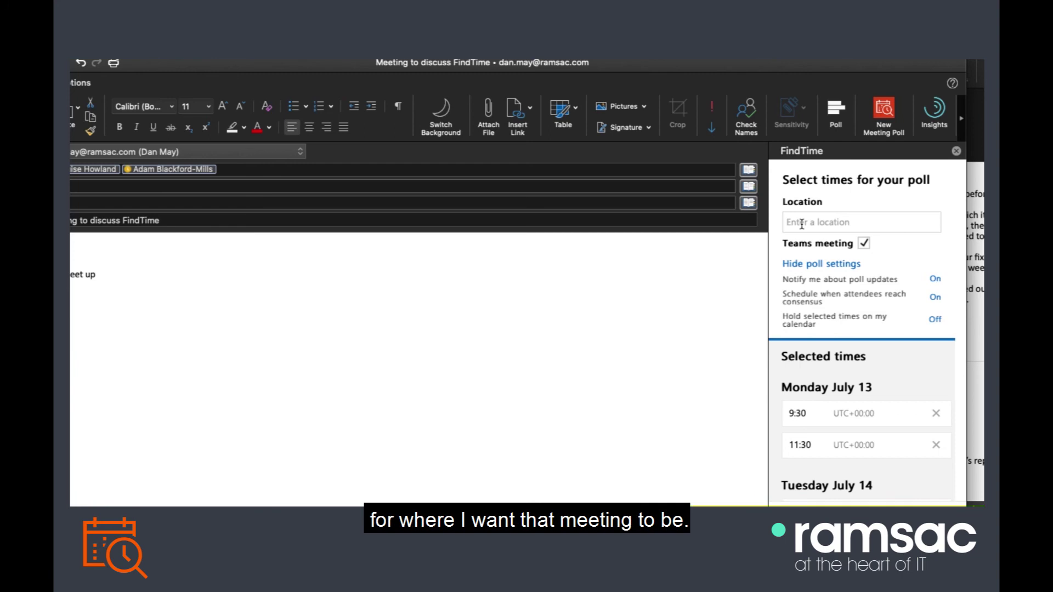
- Turn off the poll setting that notifies the organizer about poll updates
{"action": "mouse_move", "coordinate": [863, 247]}
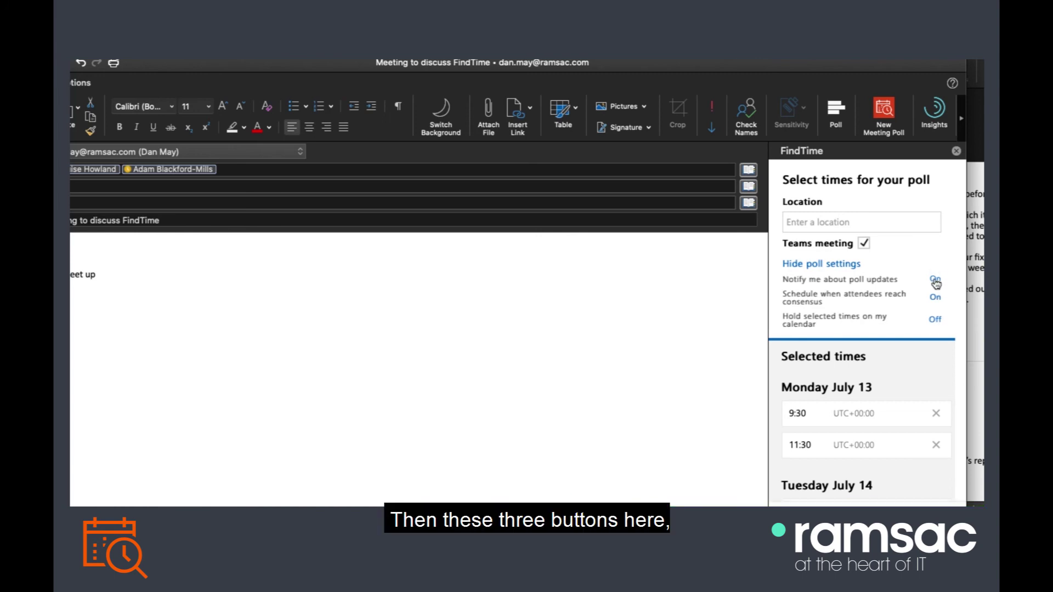
{"action": "mouse_move", "coordinate": [802, 283]}
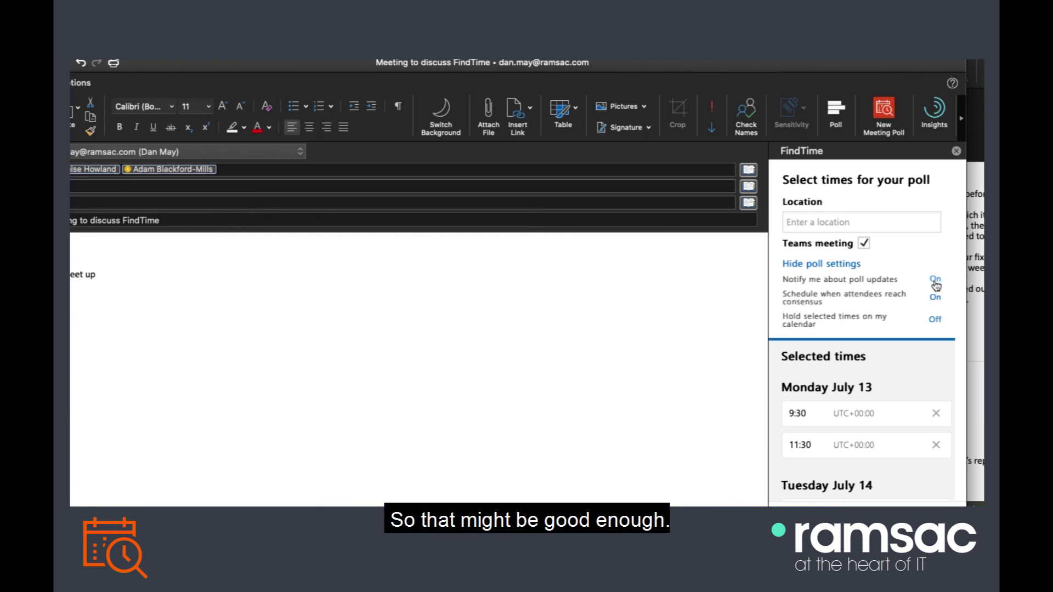
{"action": "left_click", "coordinate": [935, 280]}
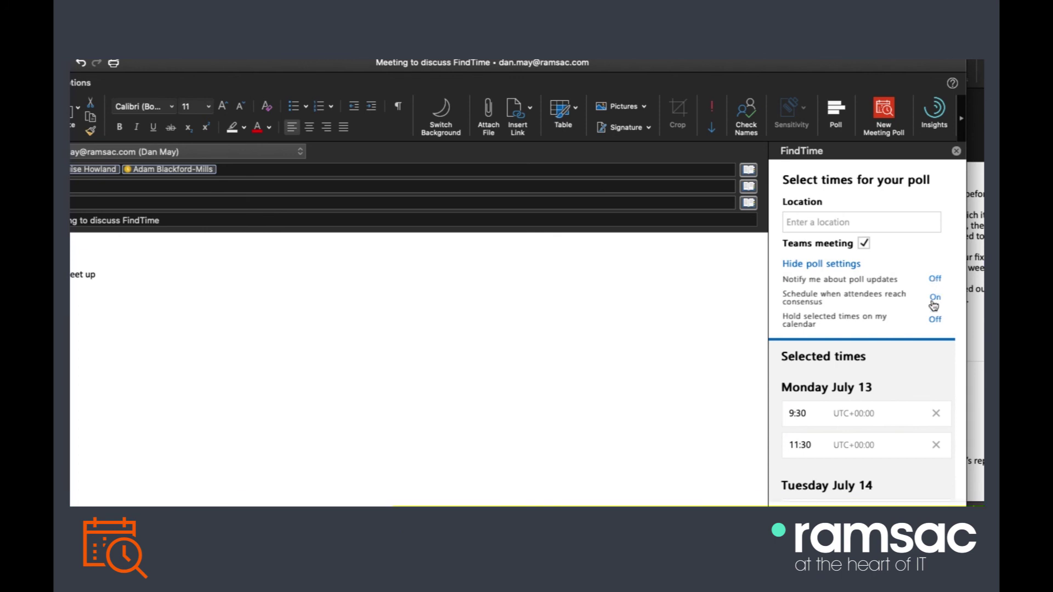
{"action": "mouse_move", "coordinate": [935, 307]}
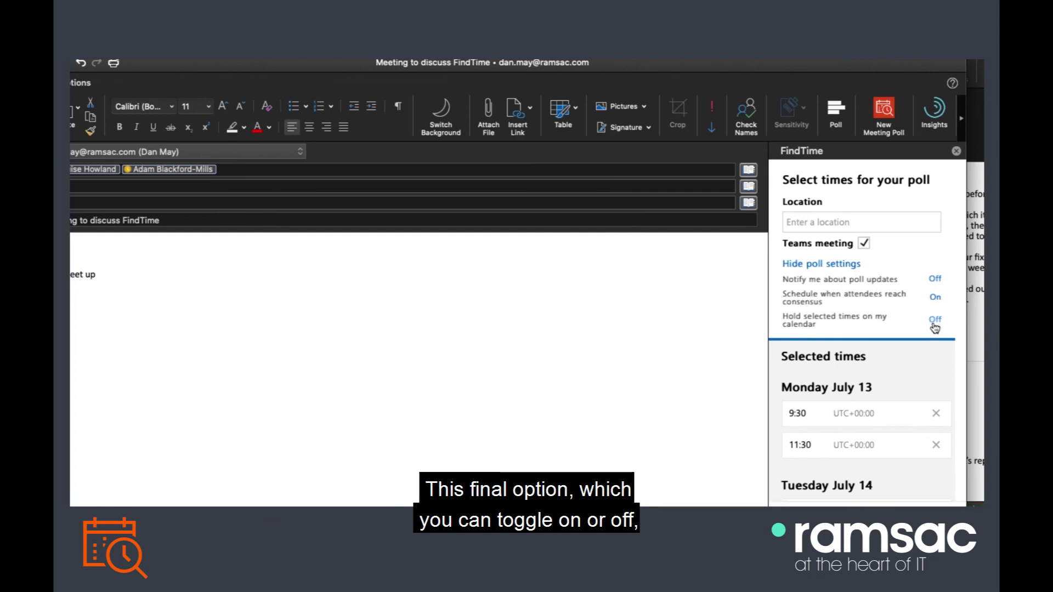
{"action": "mouse_move", "coordinate": [829, 325]}
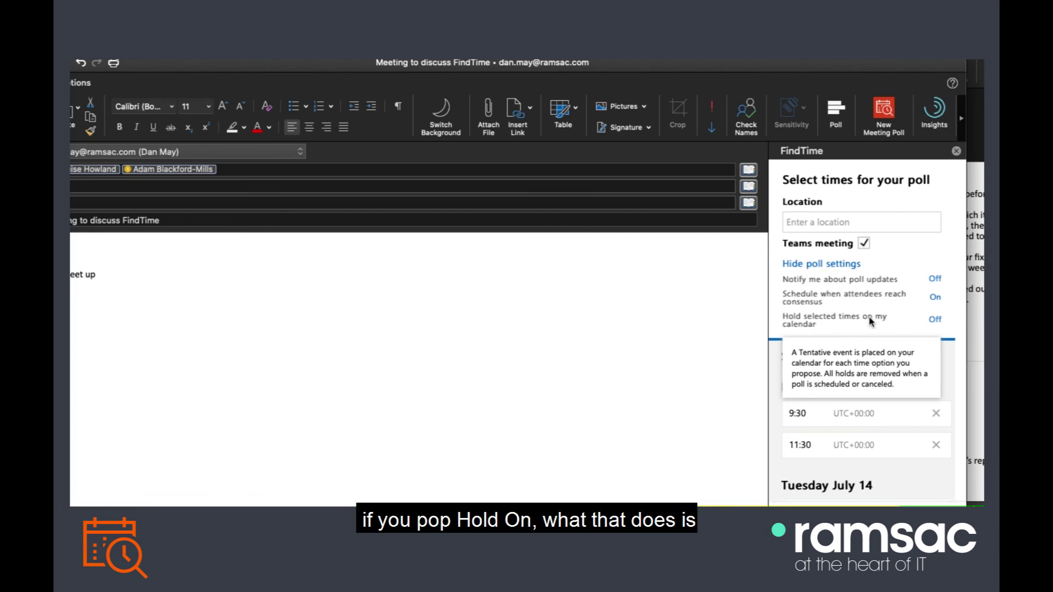
{"action": "left_click", "coordinate": [934, 321]}
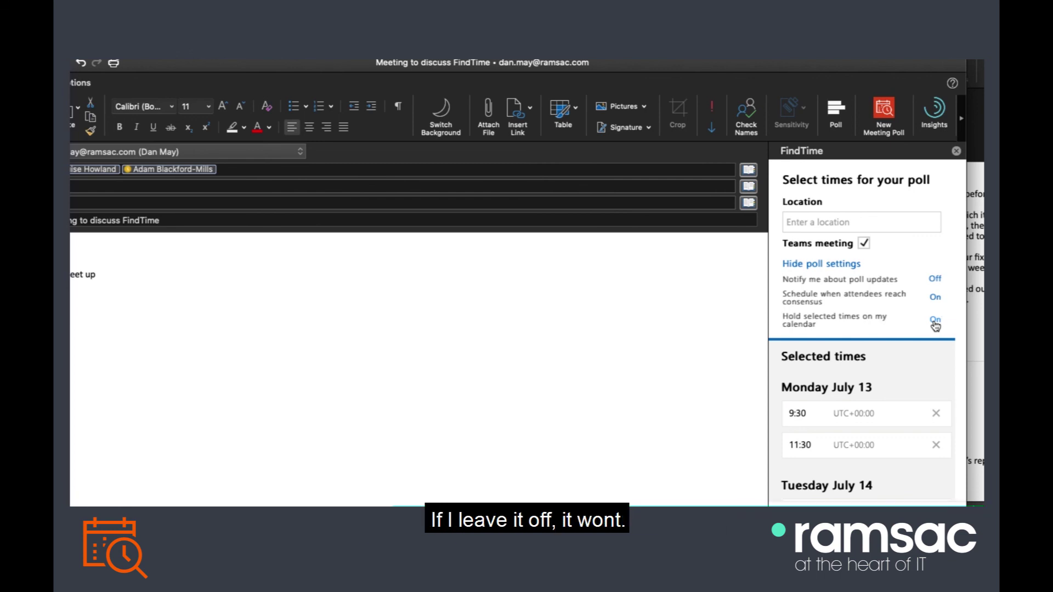
{"action": "left_click", "coordinate": [934, 322]}
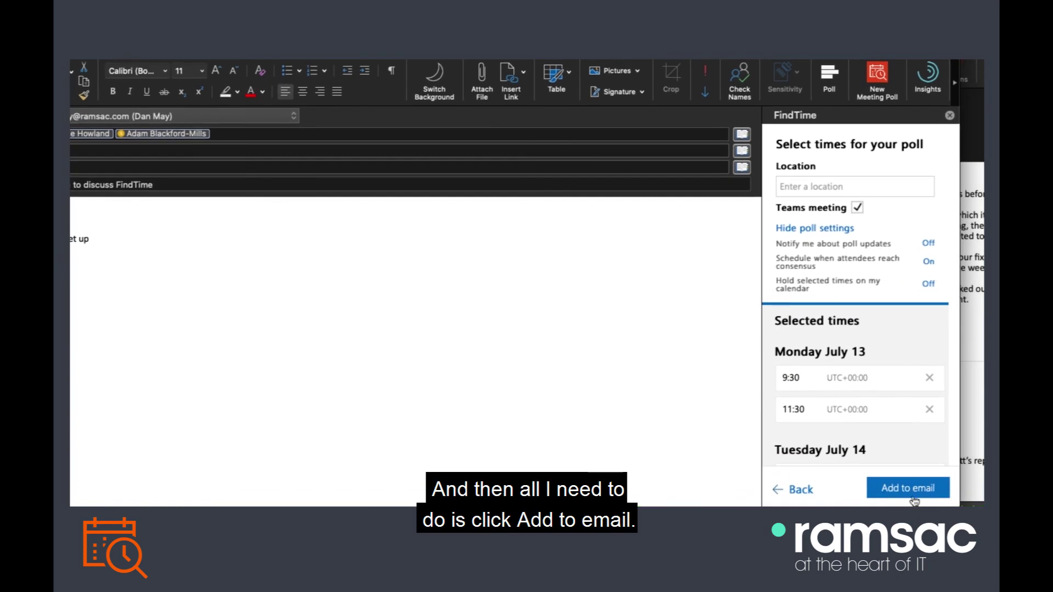
- Add the configured meeting poll to the email
{"action": "left_click", "coordinate": [901, 489]}
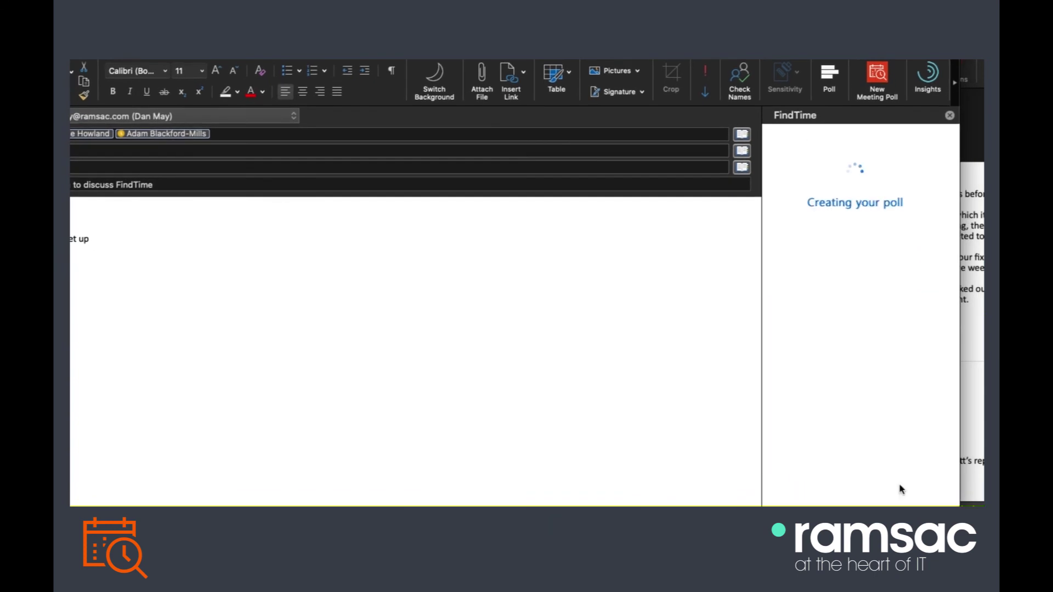